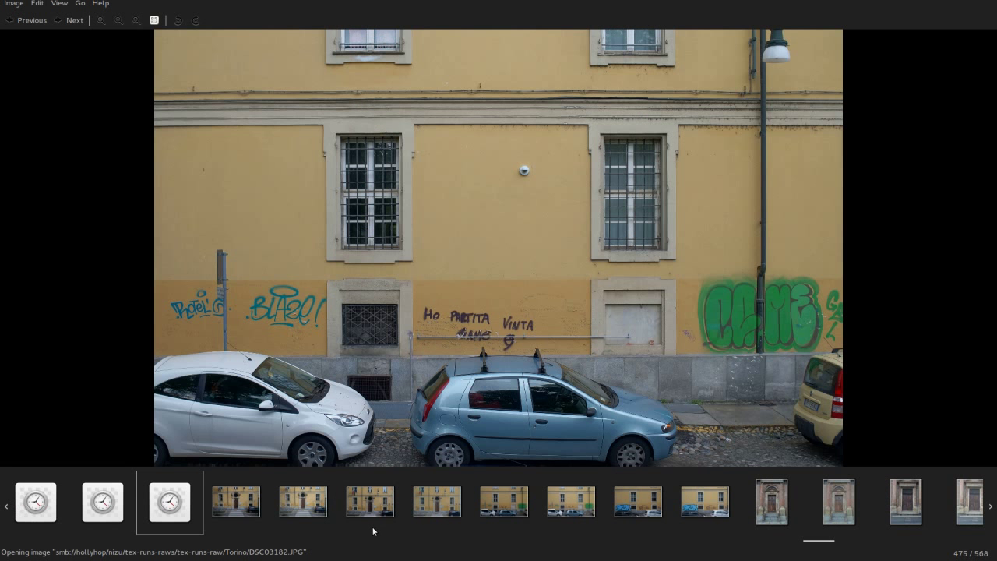
Bring up the overview of all open windows to choose another application
{"action": "key", "text": "super"}
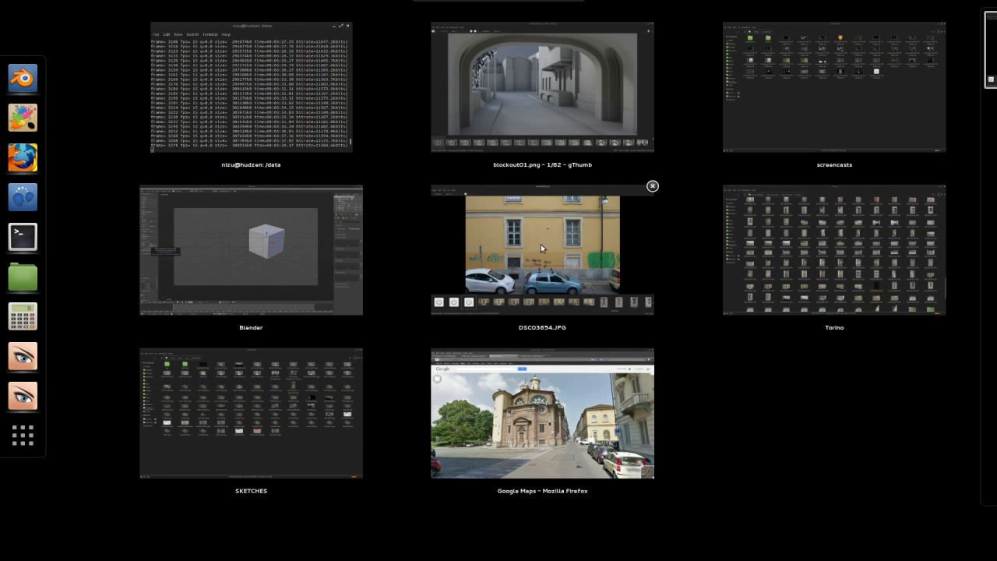
Switch to Google Maps and walk Street View to the Via delle Rosine corner, facing down the street
{"action": "left_click", "coordinate": [564, 445]}
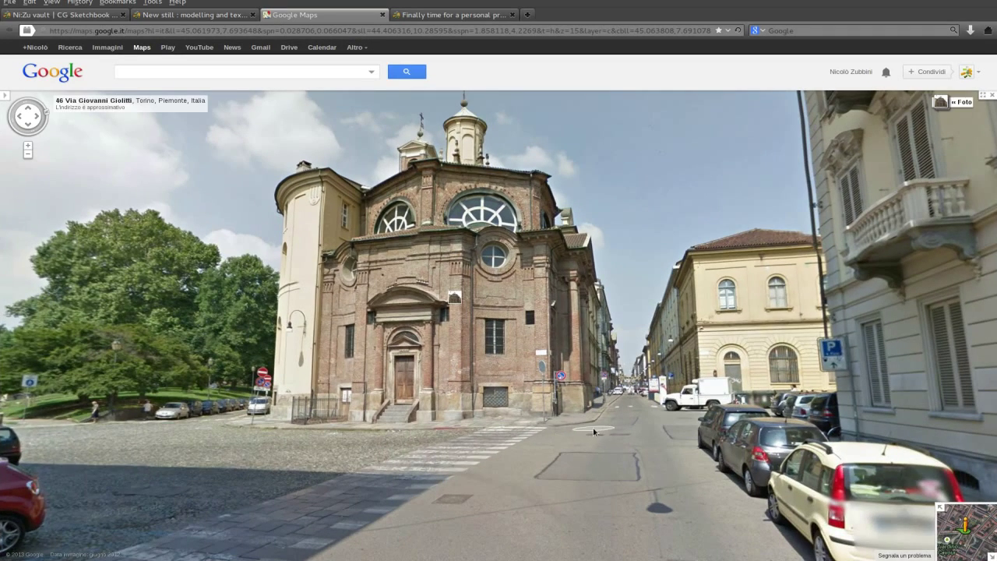
{"action": "left_click", "coordinate": [575, 425]}
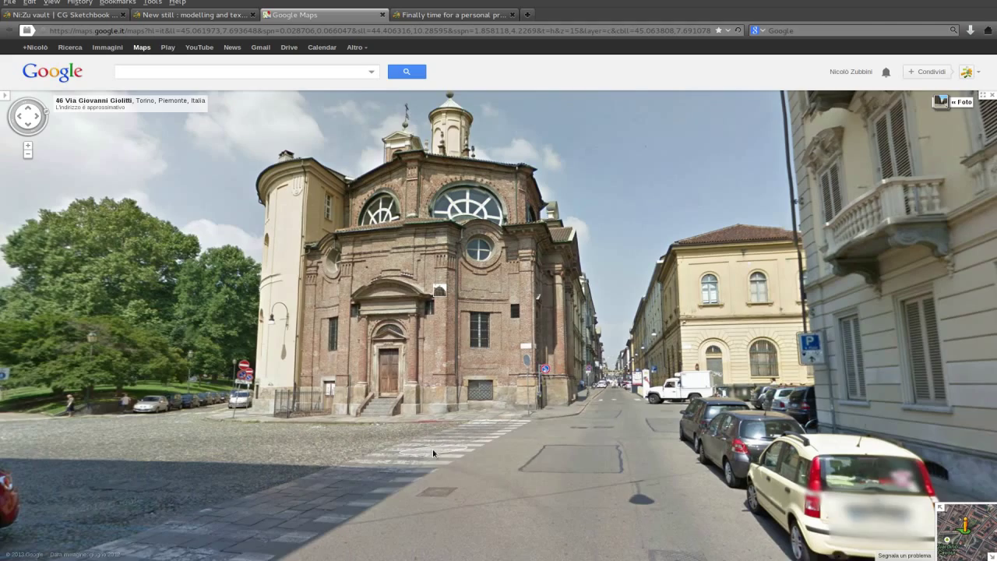
{"action": "left_click_drag", "start_coordinate": [433, 452], "coordinate": [459, 456]}
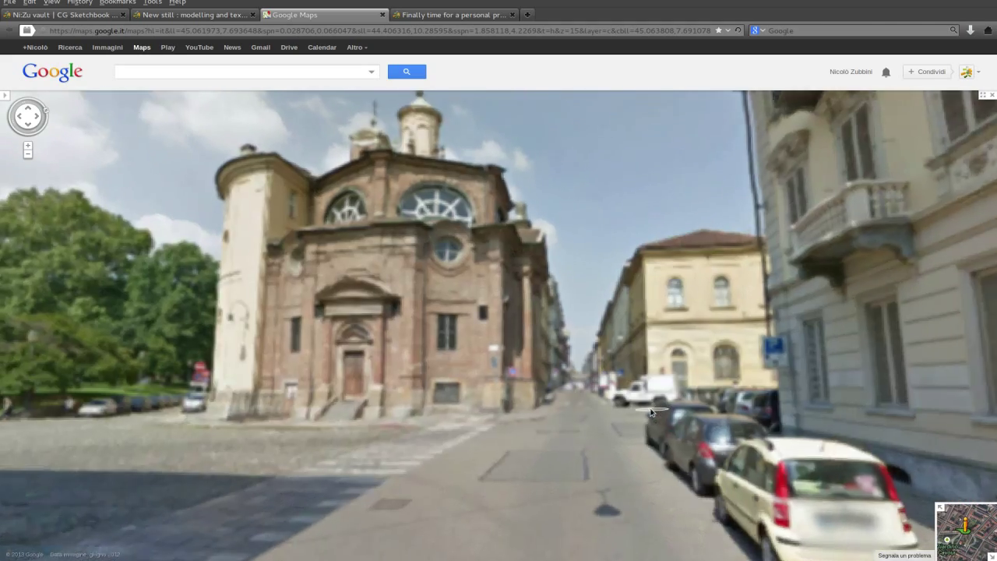
{"action": "left_click", "coordinate": [675, 427]}
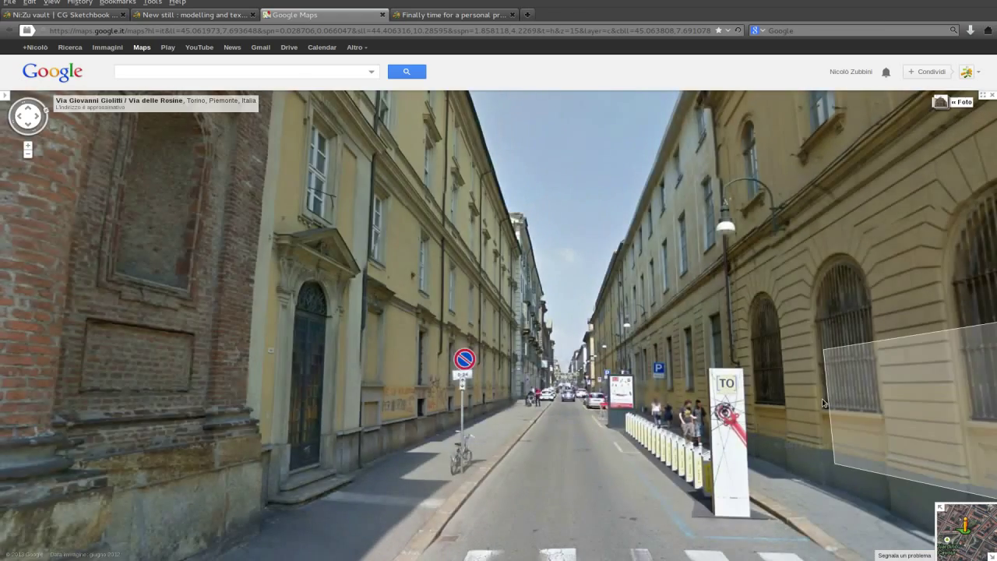
{"action": "left_click", "coordinate": [873, 393]}
{"action": "left_click_drag", "start_coordinate": [873, 393], "coordinate": [631, 427]}
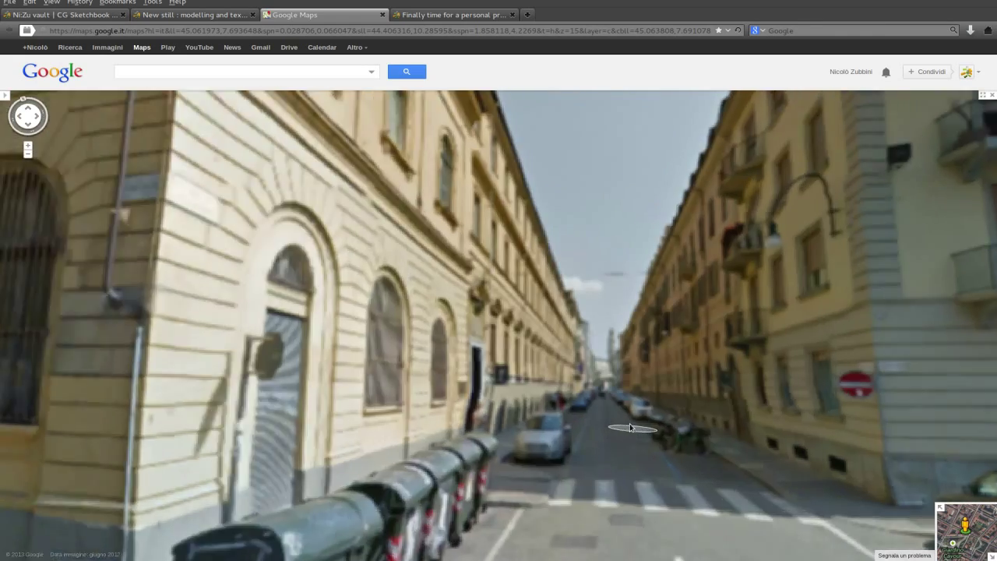
{"action": "left_click", "coordinate": [631, 428]}
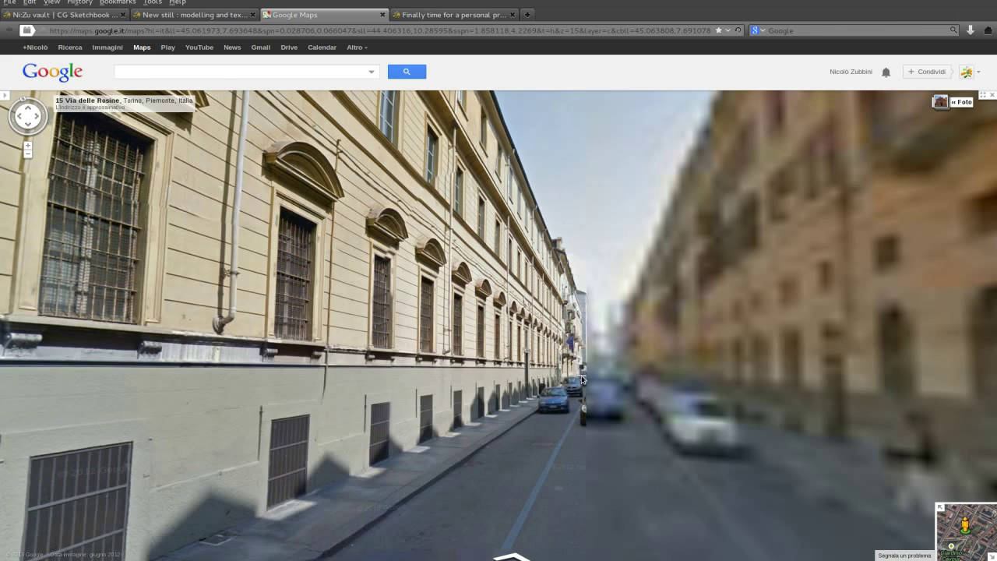
Continue down Via delle Rosine past the pink facade with door 17 toward the brick church
{"action": "left_click_drag", "start_coordinate": [582, 378], "coordinate": [527, 418]}
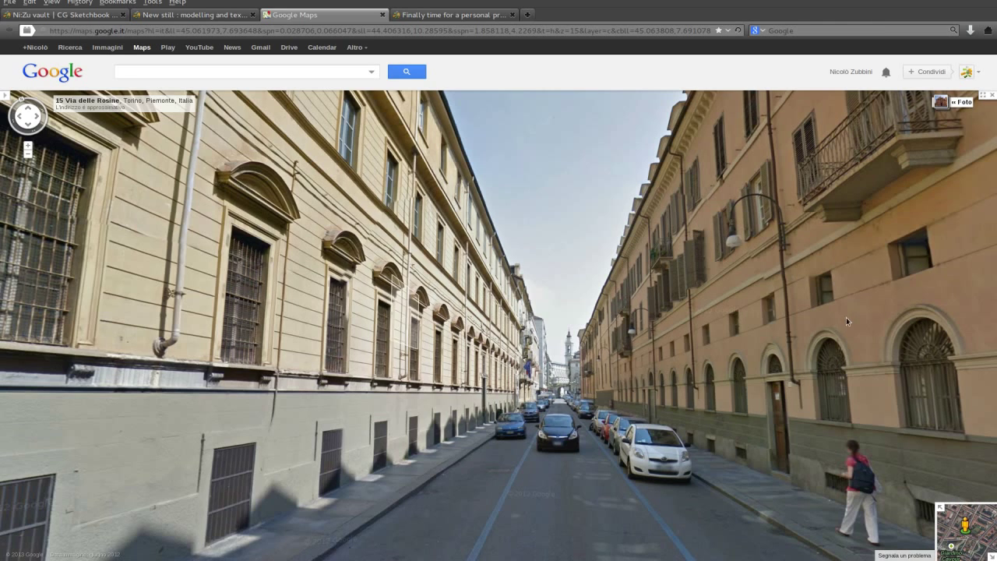
{"action": "left_click", "coordinate": [518, 377]}
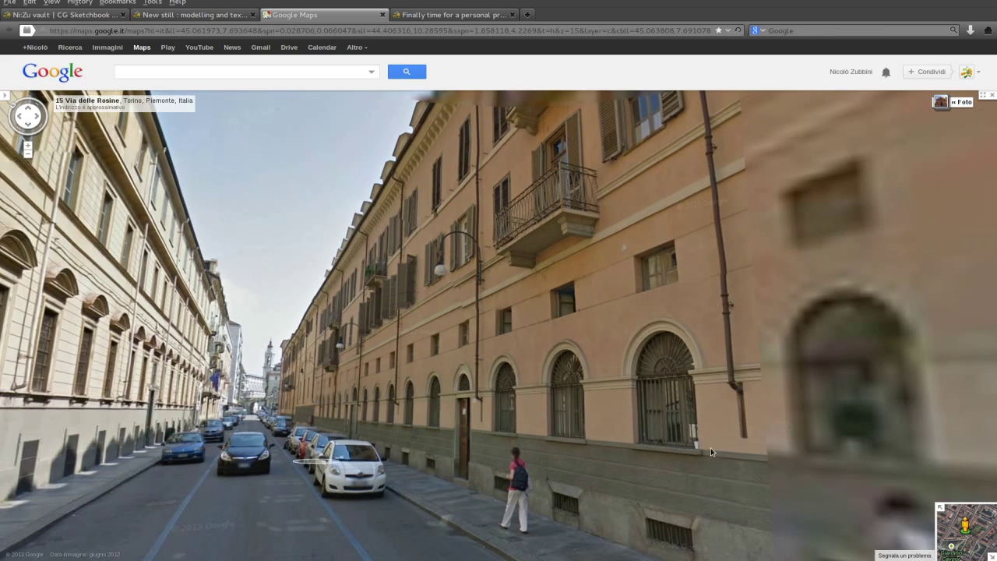
{"action": "left_click", "coordinate": [387, 380]}
{"action": "left_click", "coordinate": [301, 395]}
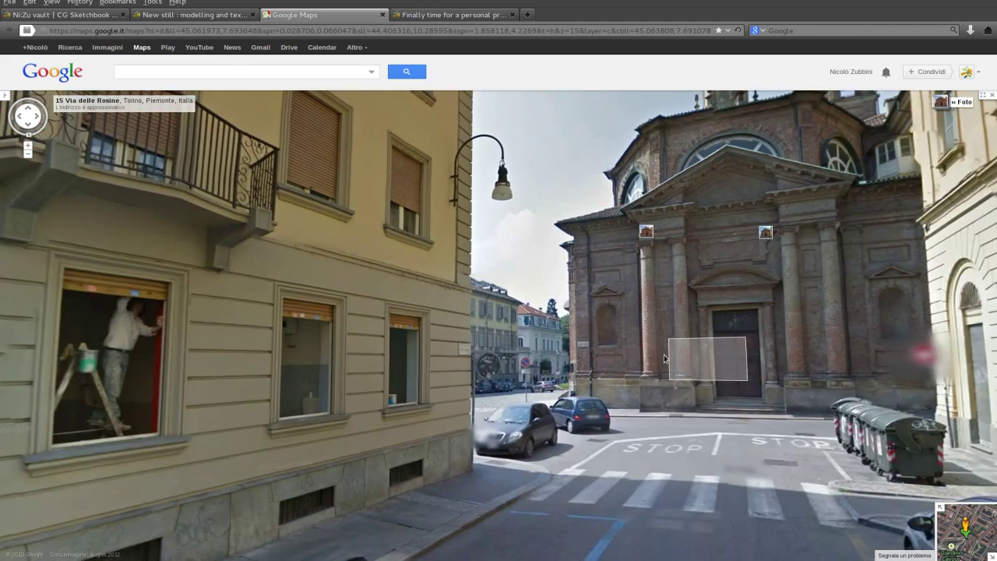
{"action": "left_click", "coordinate": [664, 354]}
{"action": "left_click", "coordinate": [550, 442]}
{"action": "left_click", "coordinate": [533, 456]}
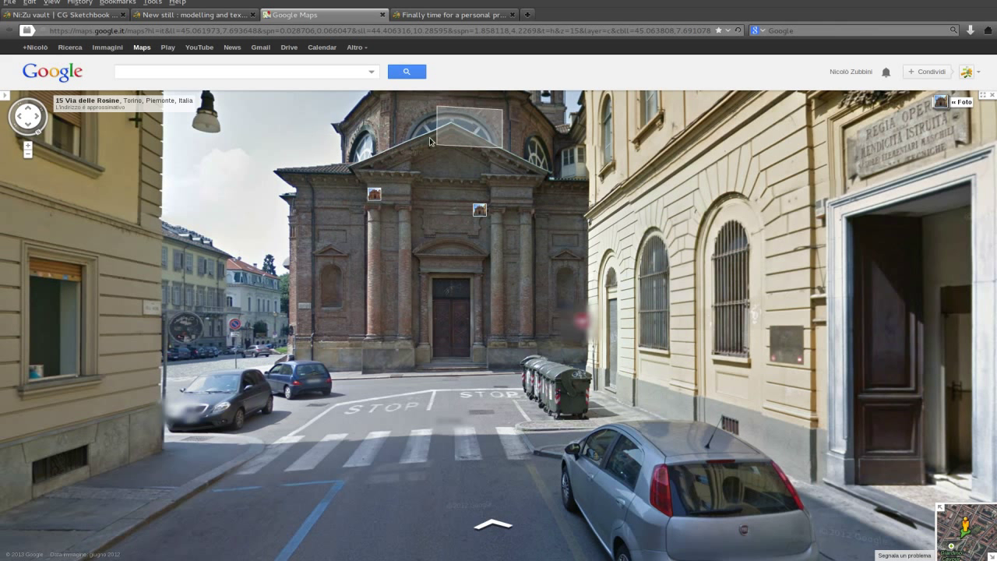
Move past the church door and turn the corner onto Via Giovanni Giolitti
{"action": "left_click", "coordinate": [455, 302]}
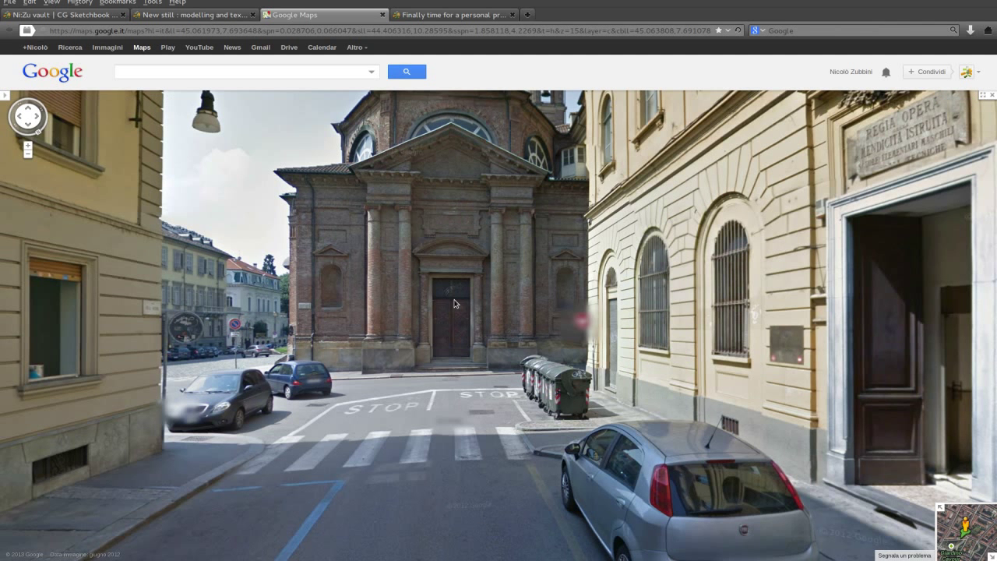
{"action": "left_click_drag", "start_coordinate": [449, 400], "coordinate": [532, 395]}
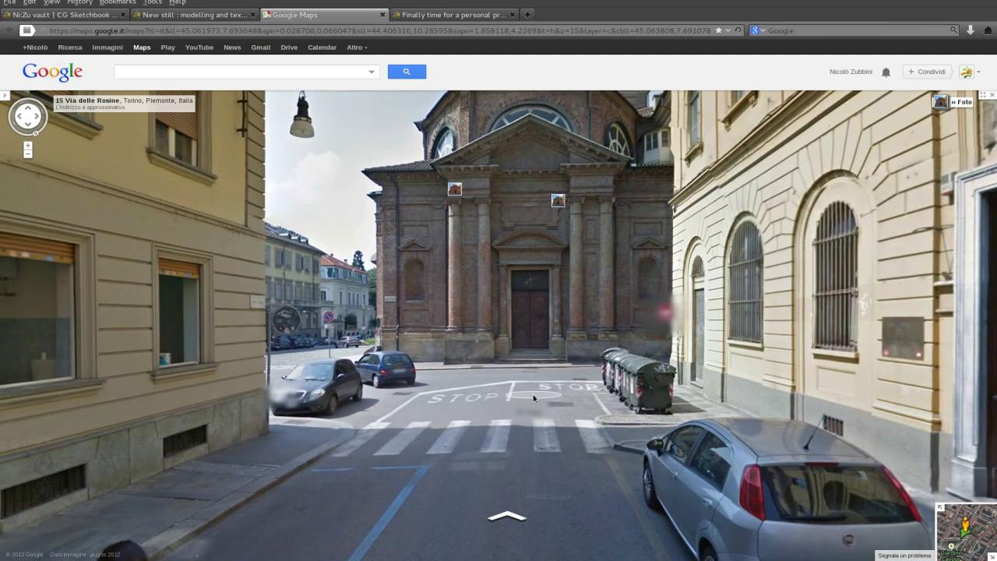
{"action": "left_click_drag", "start_coordinate": [321, 390], "coordinate": [373, 387]}
{"action": "left_click", "coordinate": [371, 388]}
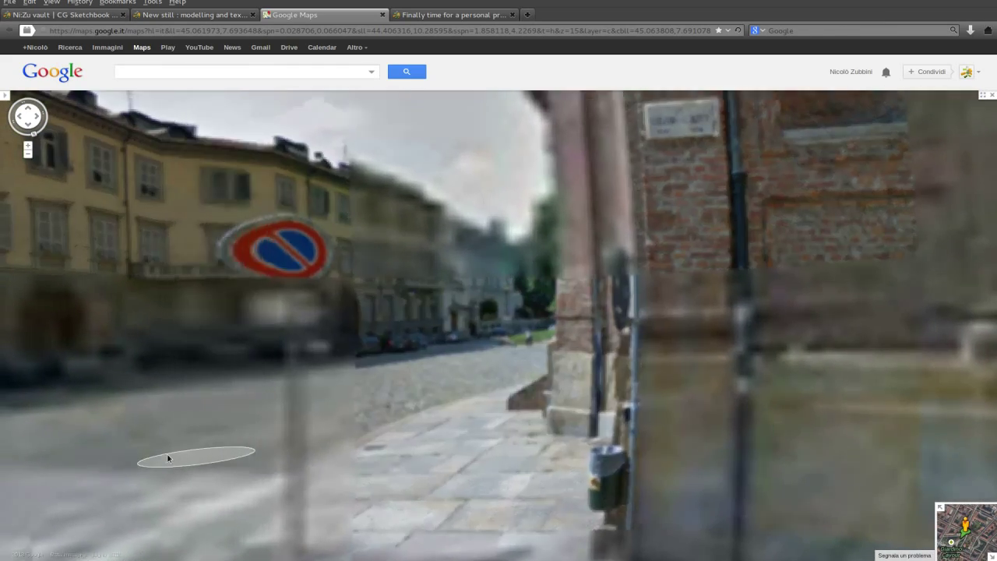
Walk on beside the park trees to Via Piazza Cavour, then switch to the steampunk tavern render
{"action": "left_click", "coordinate": [195, 456]}
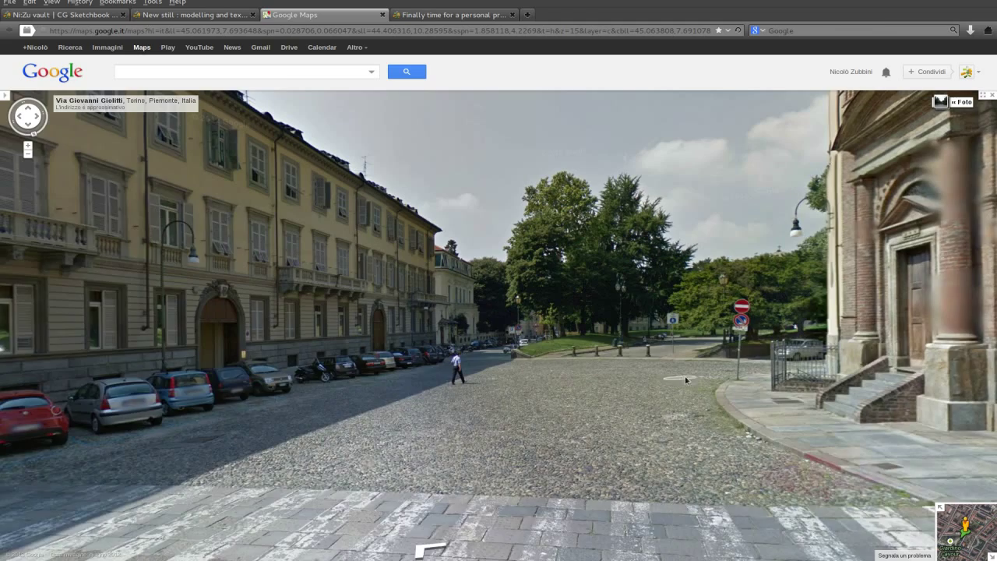
{"action": "left_click_drag", "start_coordinate": [586, 404], "coordinate": [514, 441]}
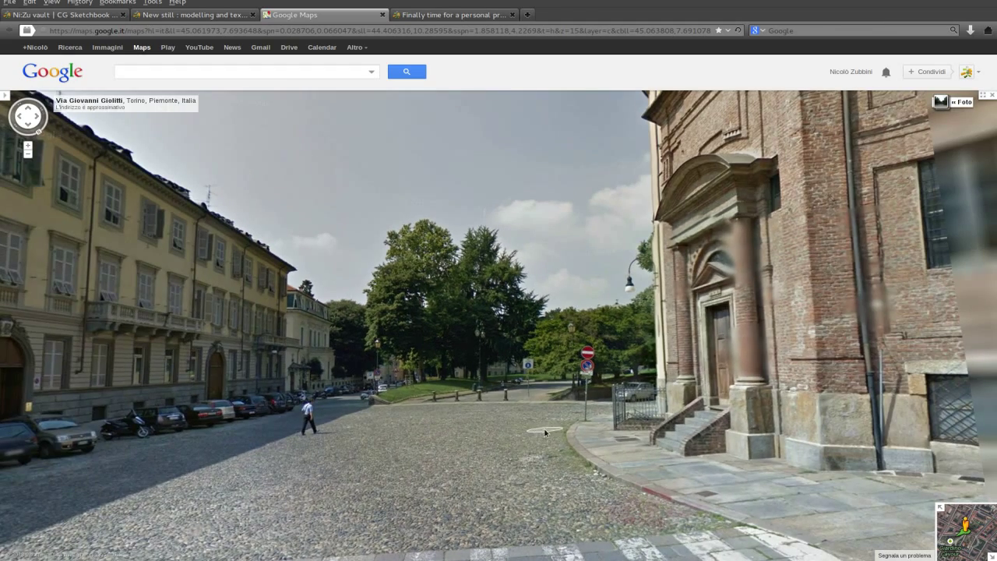
{"action": "left_click", "coordinate": [545, 432]}
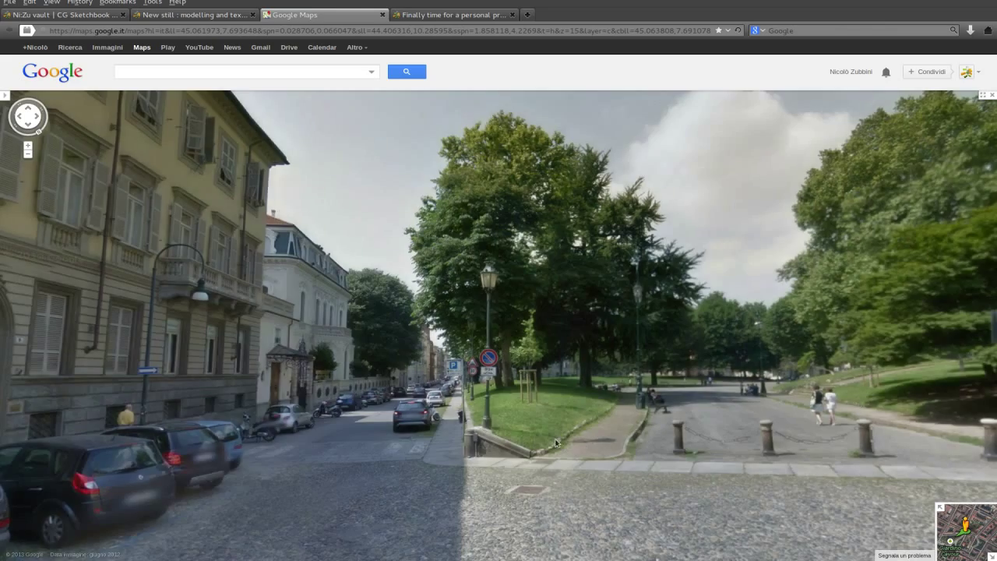
{"action": "left_click", "coordinate": [822, 397]}
{"action": "left_click_drag", "start_coordinate": [418, 437], "coordinate": [482, 364]}
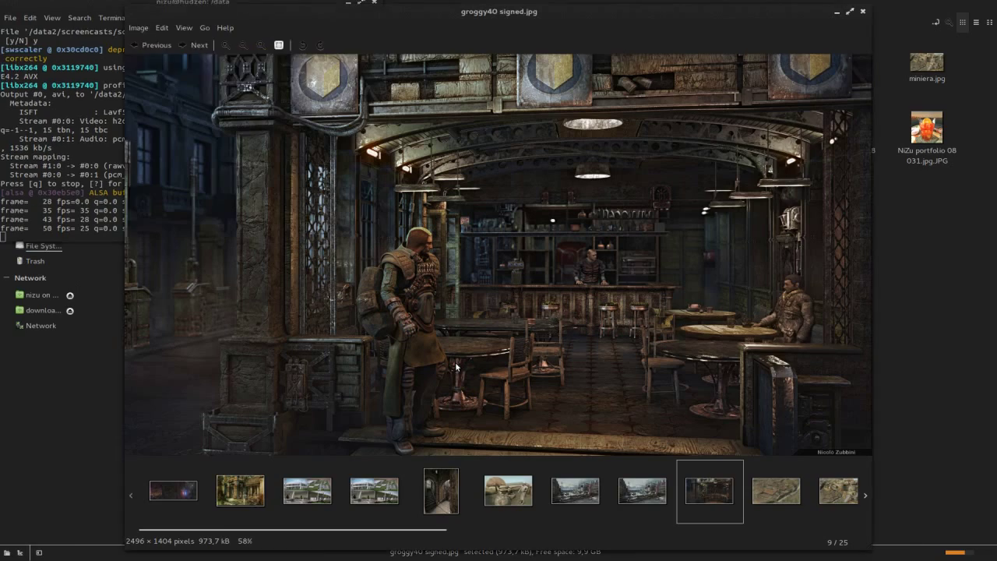
{"action": "key", "text": "f"}
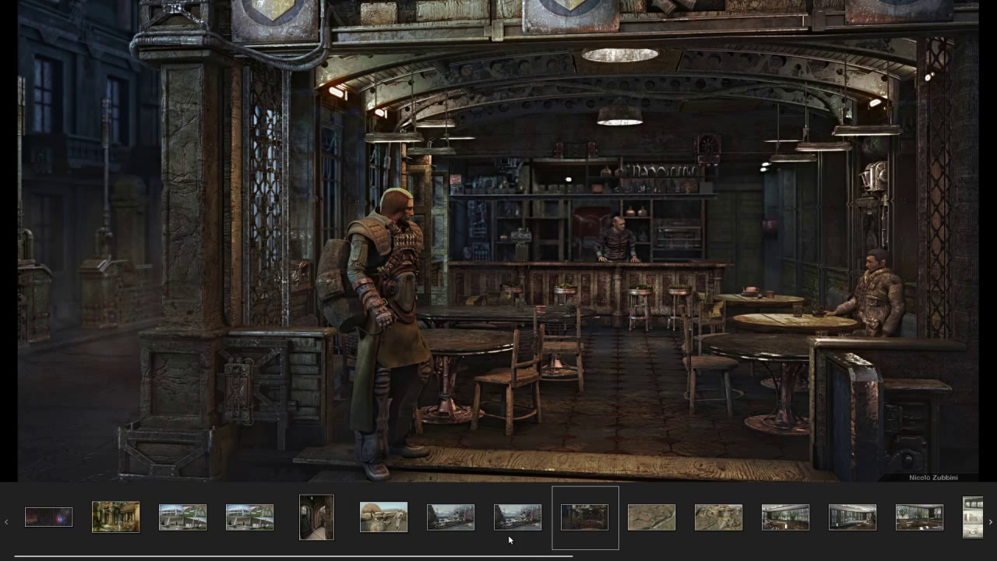
Browse the canal factory and tavern interior reference images from the filmstrip
{"action": "left_click", "coordinate": [509, 512]}
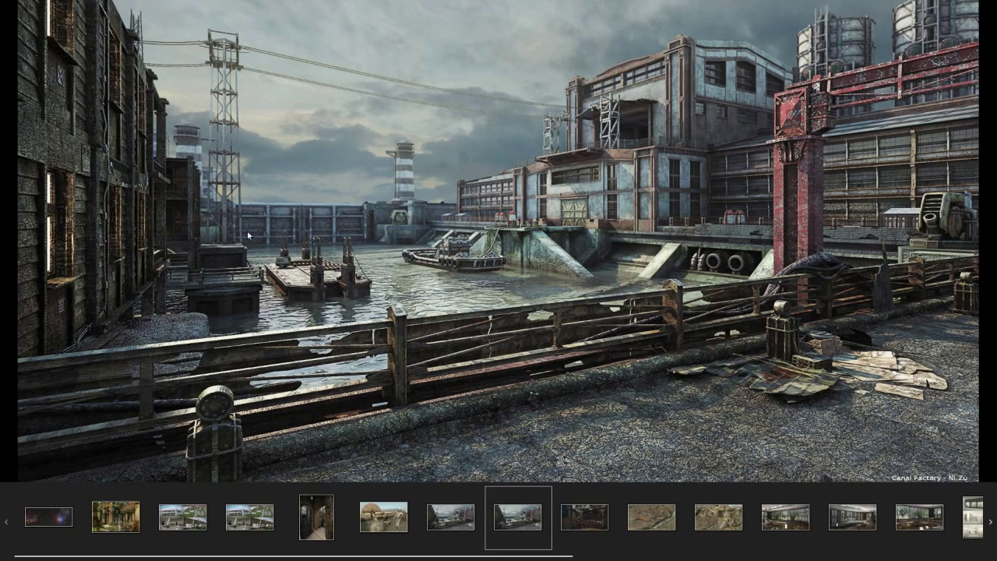
{"action": "left_click", "coordinate": [590, 523]}
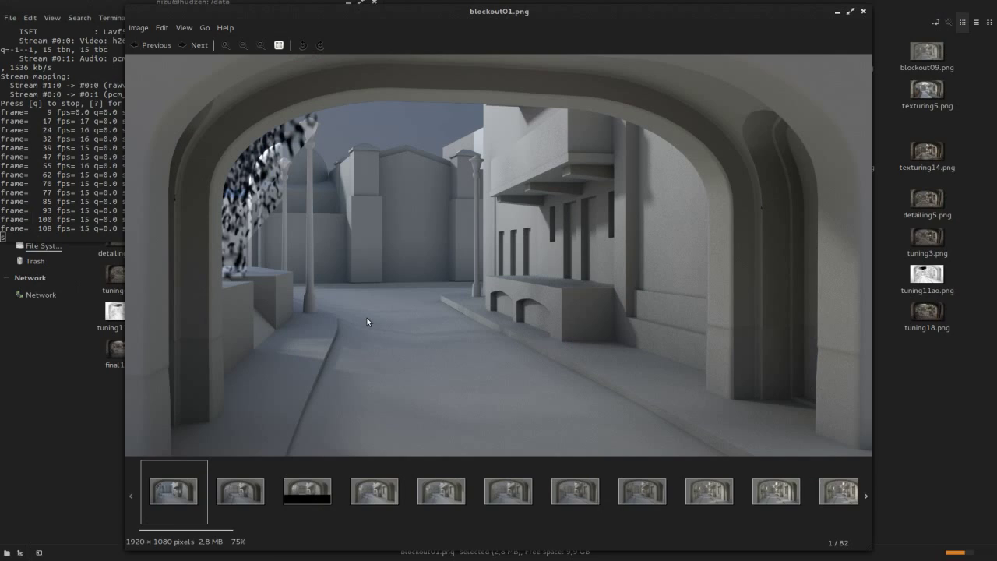
View blockout01.png fullscreen, return it to its window, then switch to Blender
{"action": "key", "text": "F11"}
{"action": "key", "text": "F11"}
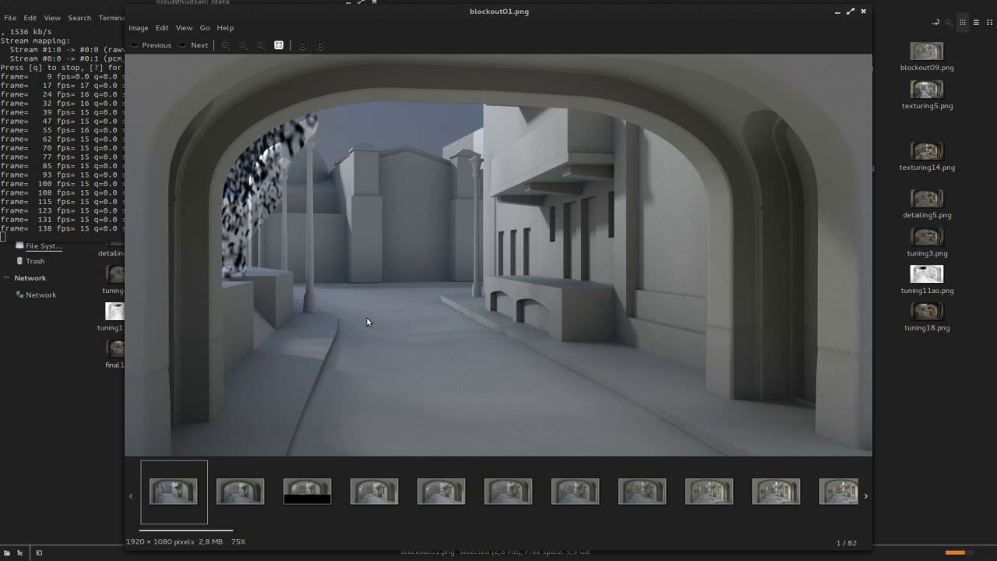
{"action": "key", "text": "F11"}
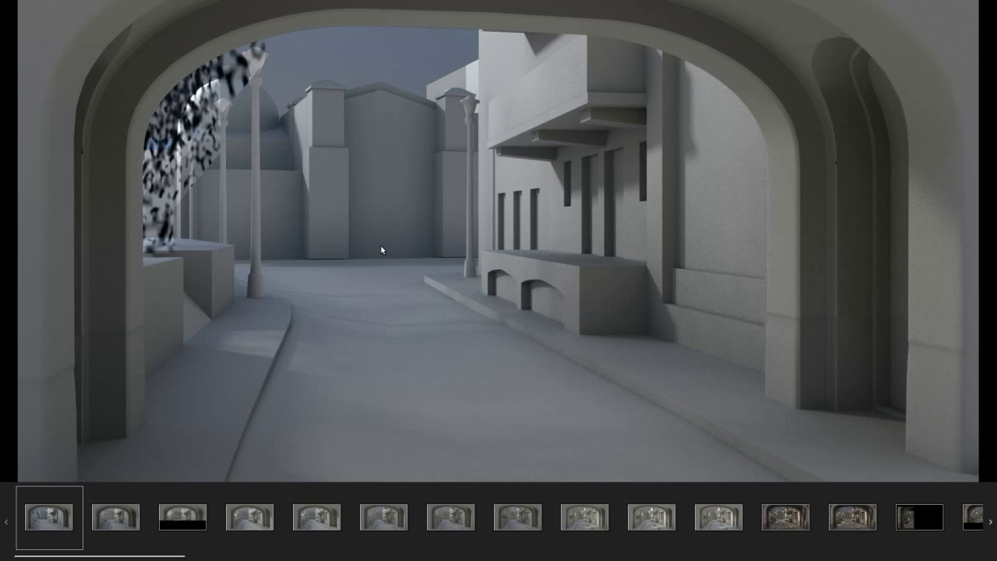
{"action": "key", "text": "Escape"}
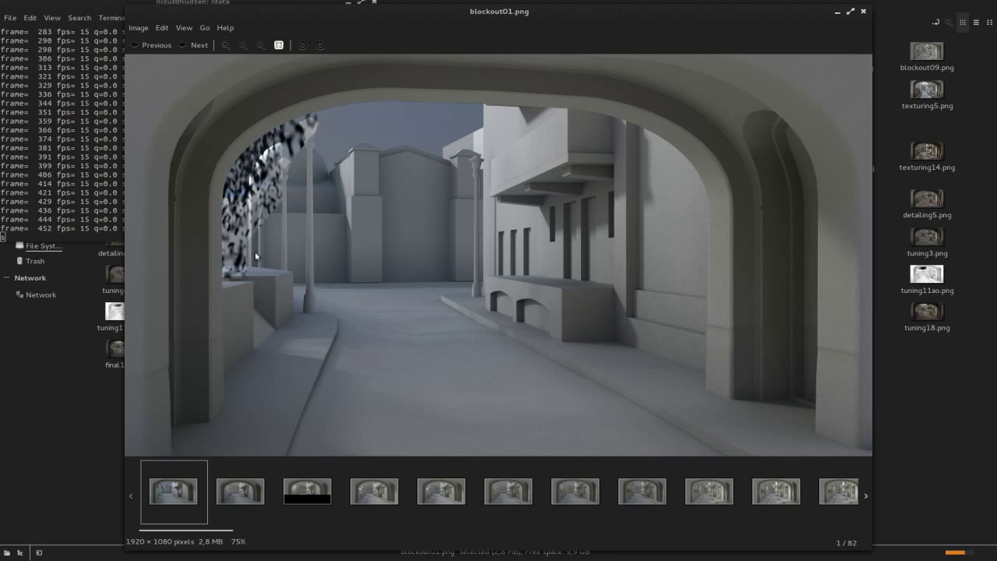
{"action": "key", "text": "super"}
{"action": "left_click", "coordinate": [841, 144]}
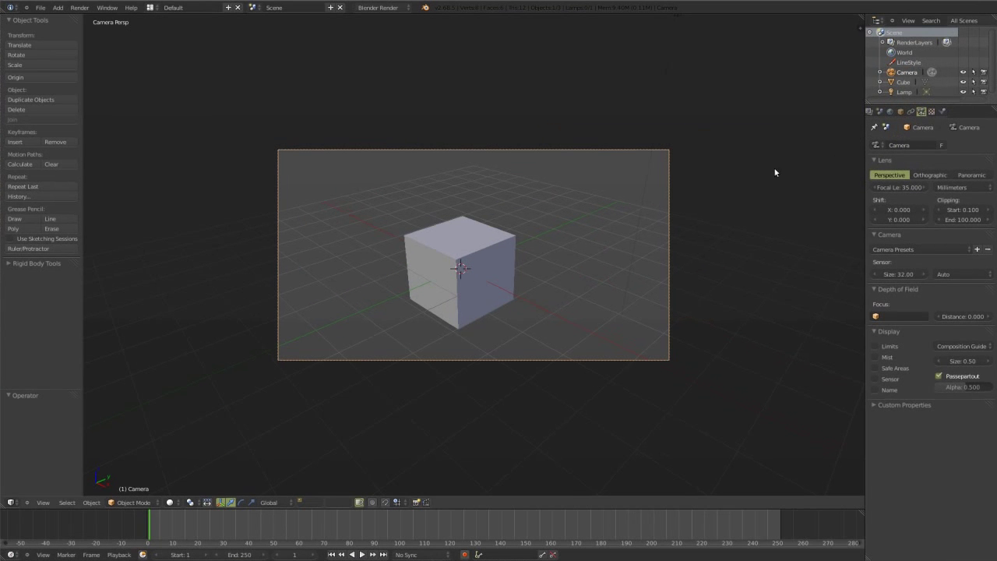
Turn on the Center, Thirds and Golden camera composition guides, then select the cube
{"action": "left_click", "coordinate": [973, 346]}
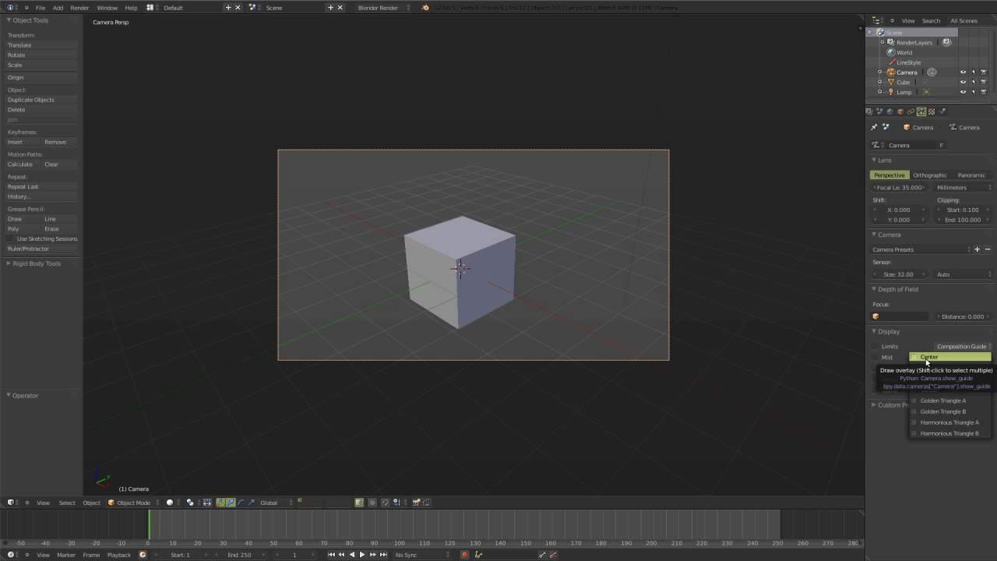
{"action": "left_click", "coordinate": [927, 357]}
{"action": "left_click", "coordinate": [970, 348]}
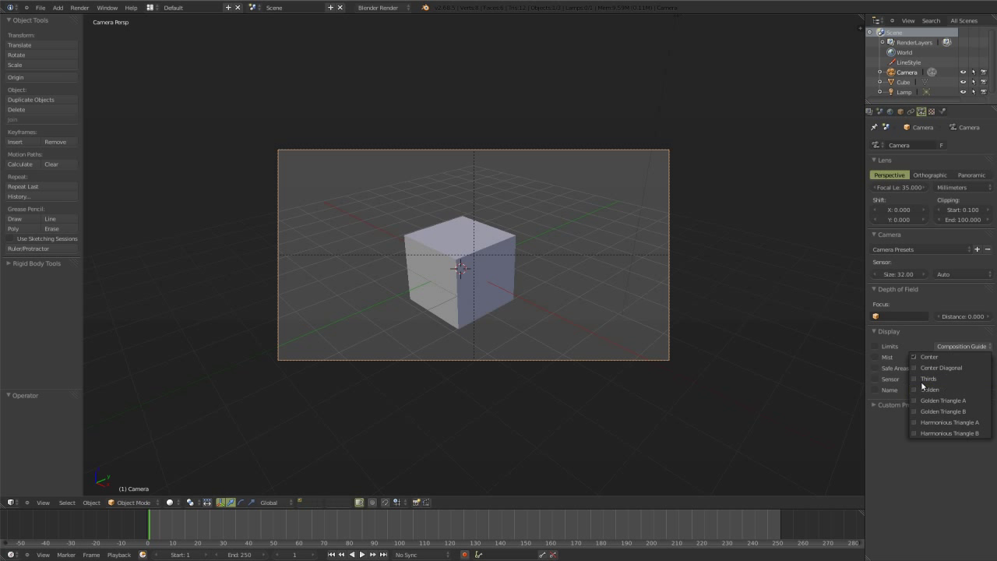
{"action": "left_click", "coordinate": [950, 379]}
{"action": "left_click", "coordinate": [967, 346]}
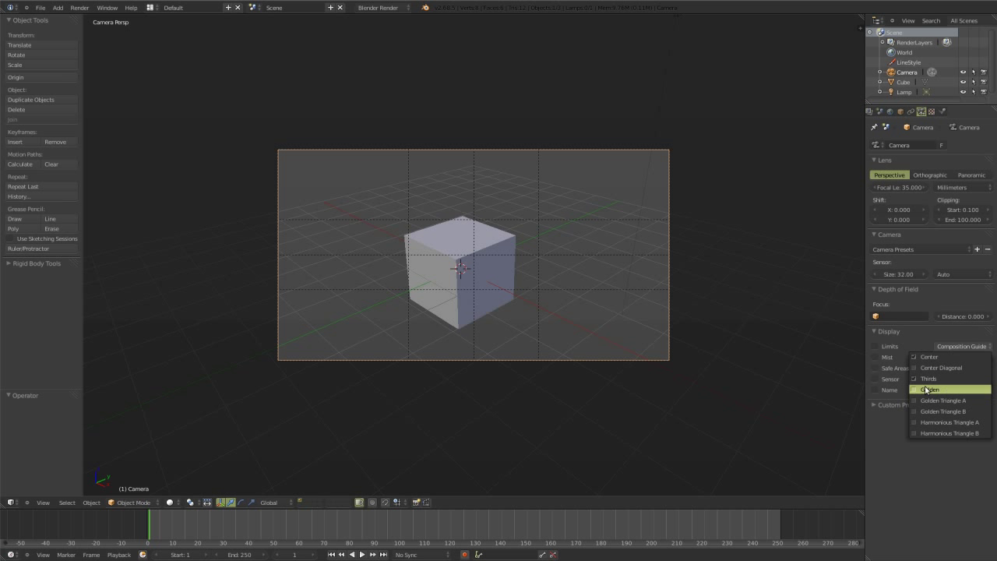
{"action": "left_click", "coordinate": [917, 390]}
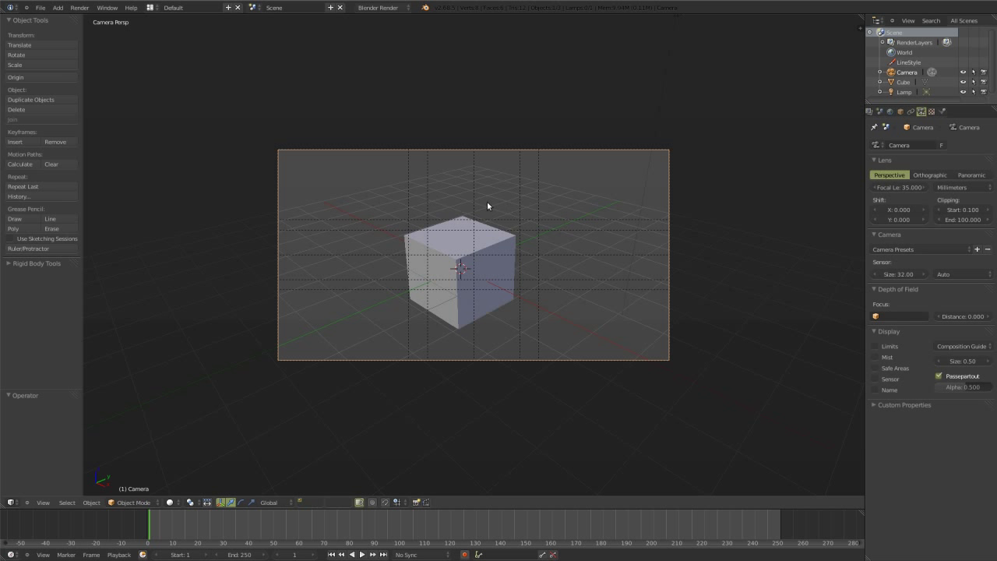
{"action": "right_click", "coordinate": [495, 246]}
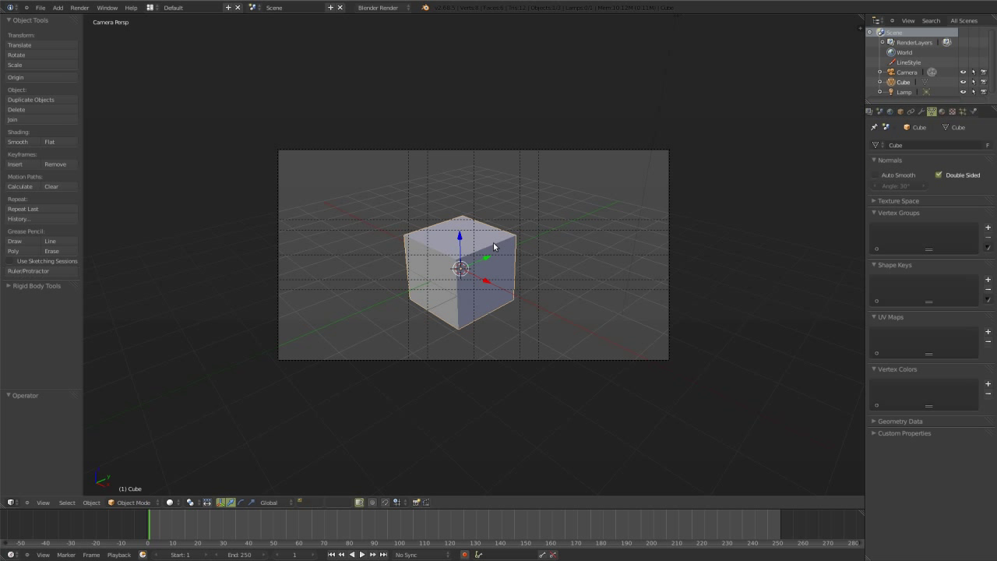
Move the cube to the frame's upper right and place a linked duplicate at lower left
{"action": "key", "text": "g"}
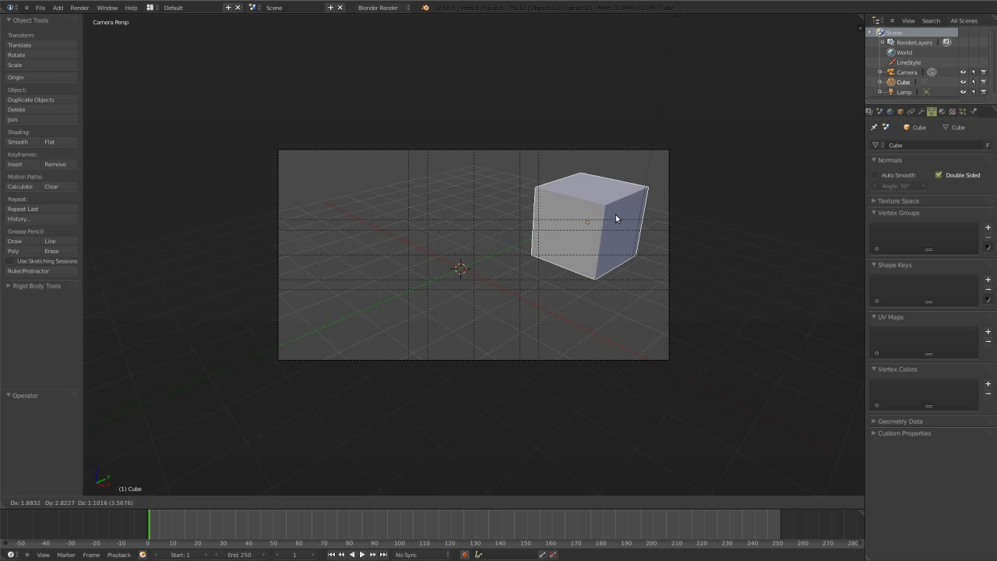
{"action": "left_click", "coordinate": [573, 239]}
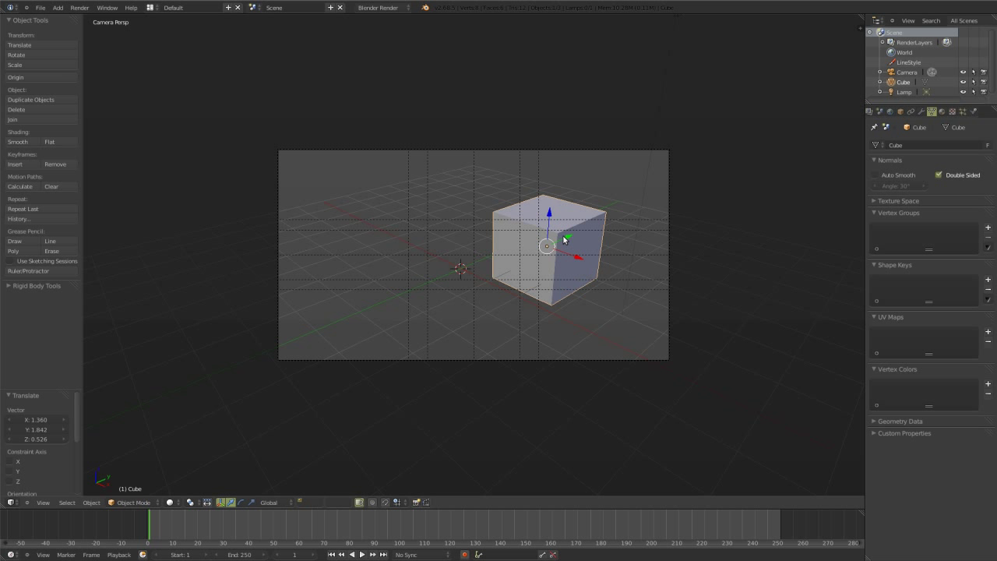
{"action": "scroll", "coordinate": [564, 238], "scroll_direction": "up", "scroll_amount": 3}
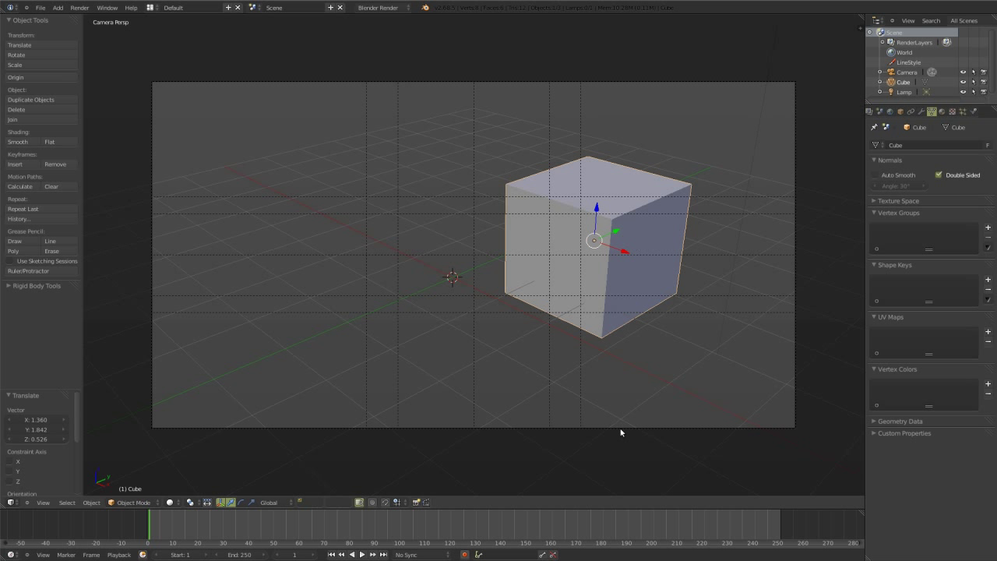
{"action": "key", "text": "g"}
{"action": "left_click", "coordinate": [597, 209]}
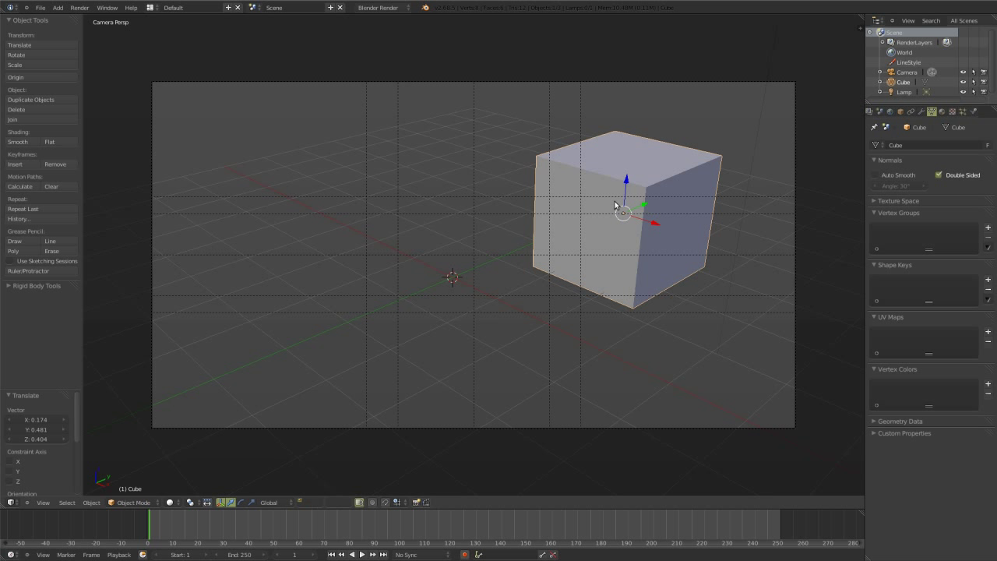
{"action": "key", "text": "shift+d"}
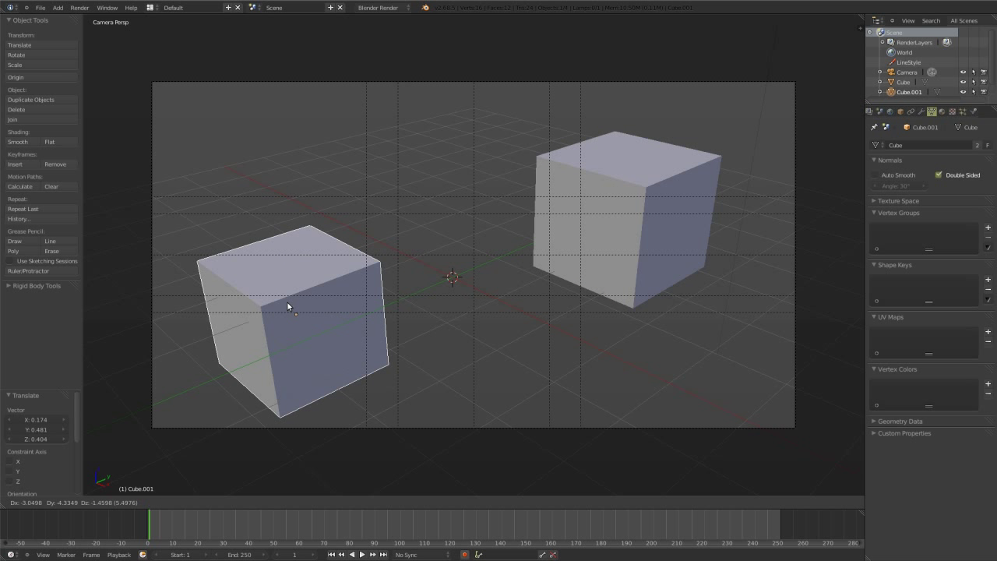
{"action": "left_click", "coordinate": [289, 310]}
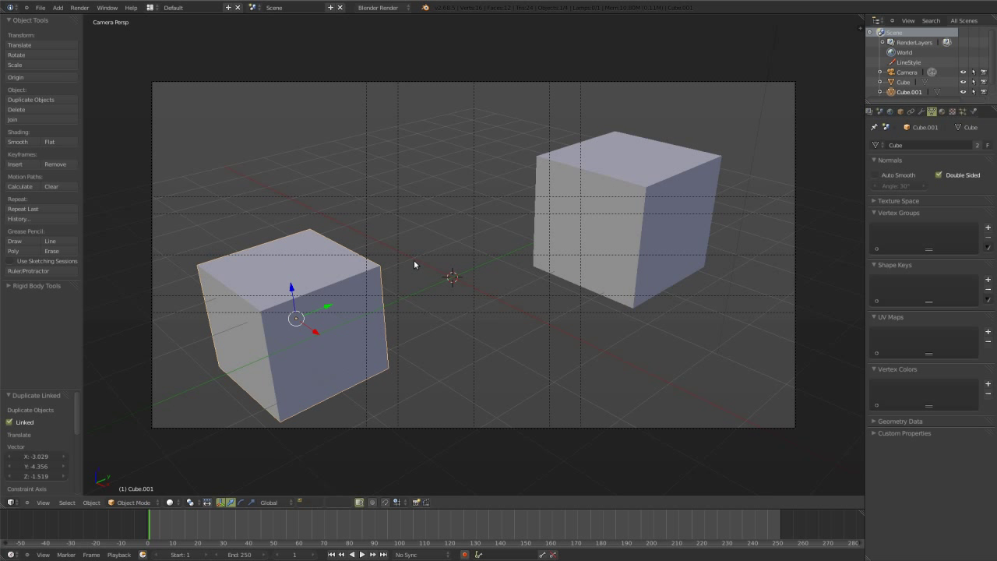